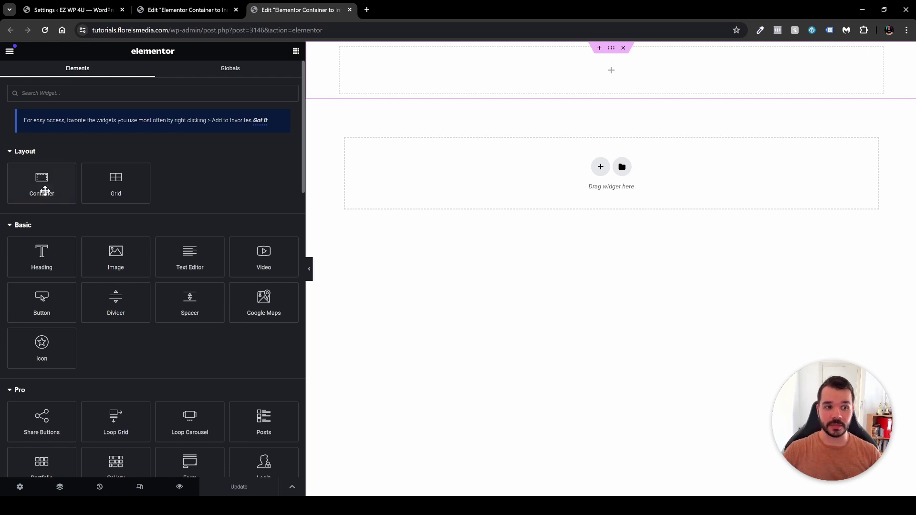
- Switch to the second Elementor editor tab, then close the editor tabs so only the WordPress Dashboard remains
{"action": "left_click", "coordinate": [190, 10]}
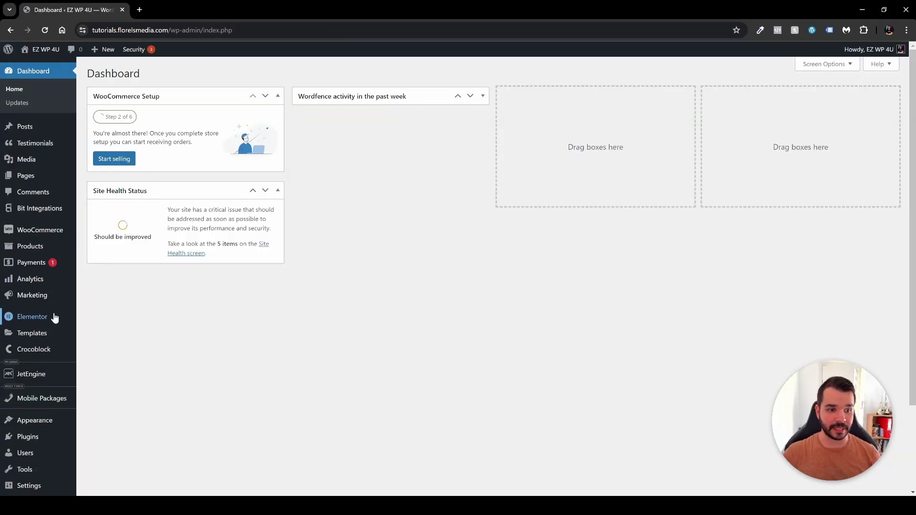
- Go to Elementor Settings > Features and open the Flexbox Container status dropdown under Stable Features
{"action": "mouse_move", "coordinate": [55, 319]}
{"action": "left_click", "coordinate": [91, 308]}
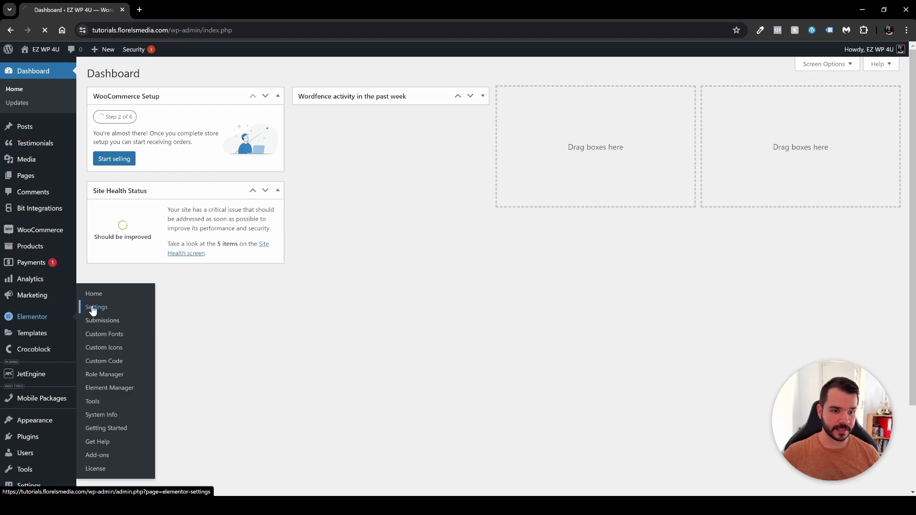
{"action": "left_click", "coordinate": [238, 105]}
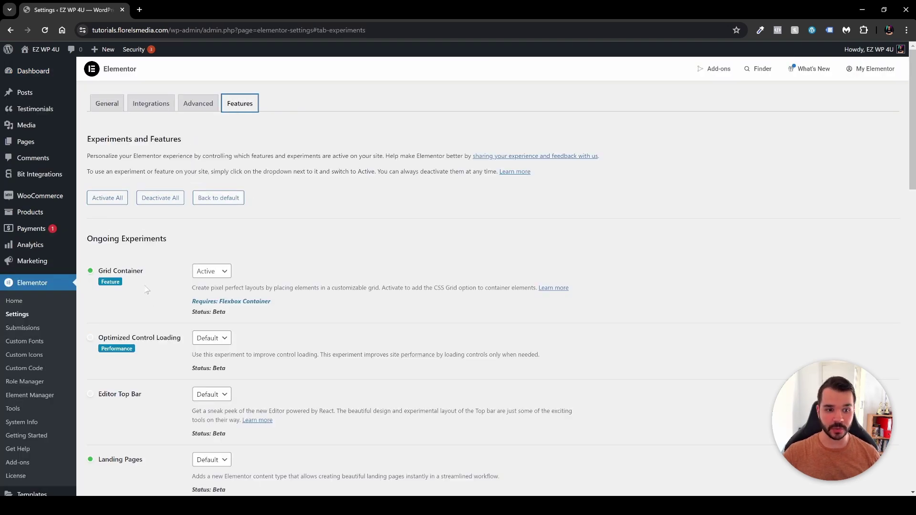
{"action": "scroll", "coordinate": [163, 301], "scroll_direction": "down", "scroll_amount": 2}
{"action": "scroll", "coordinate": [162, 301], "scroll_direction": "down", "scroll_amount": 6}
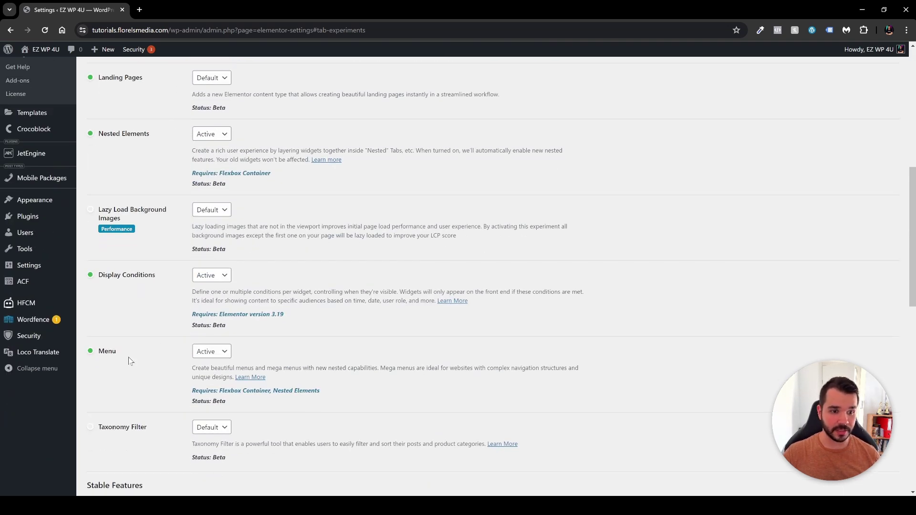
{"action": "scroll", "coordinate": [135, 295], "scroll_direction": "down", "scroll_amount": 2}
{"action": "scroll", "coordinate": [144, 286], "scroll_direction": "down", "scroll_amount": 5}
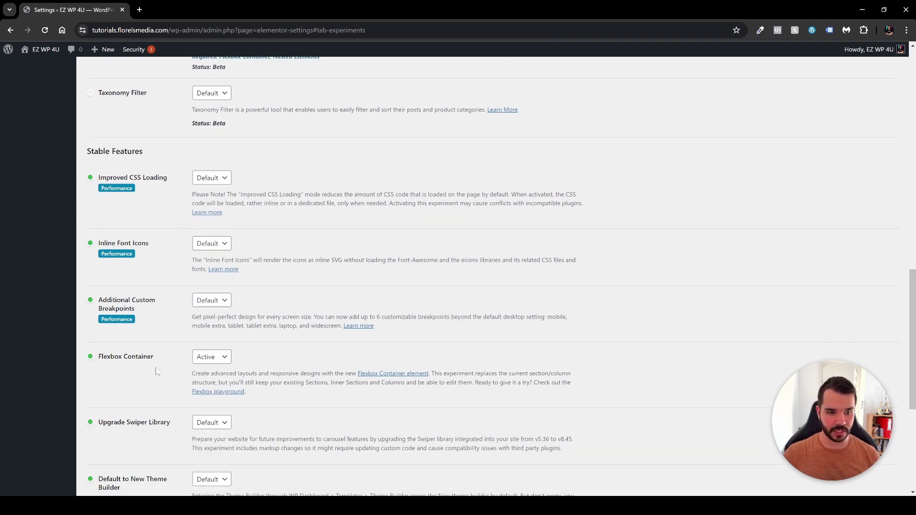
{"action": "left_click", "coordinate": [213, 364]}
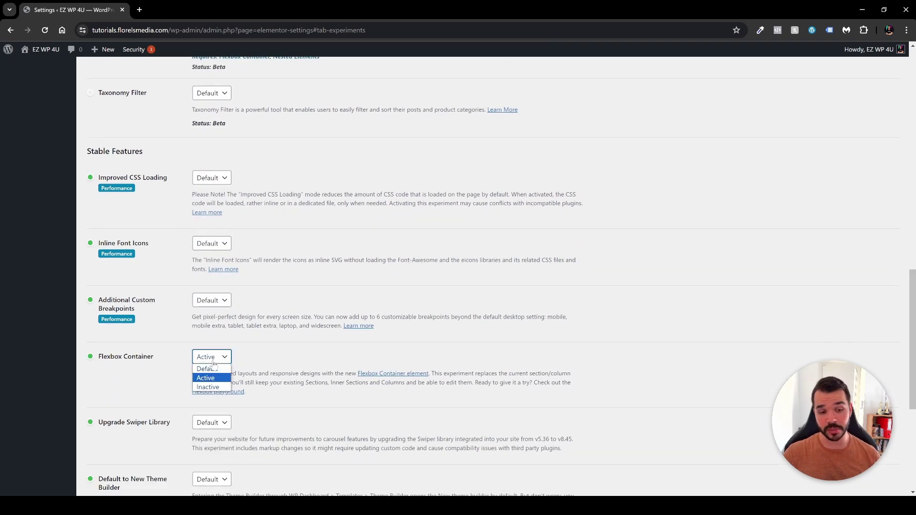
- Set Flexbox Container to Inactive, confirm the deactivation, and go to the Pages list
{"action": "left_click", "coordinate": [213, 389]}
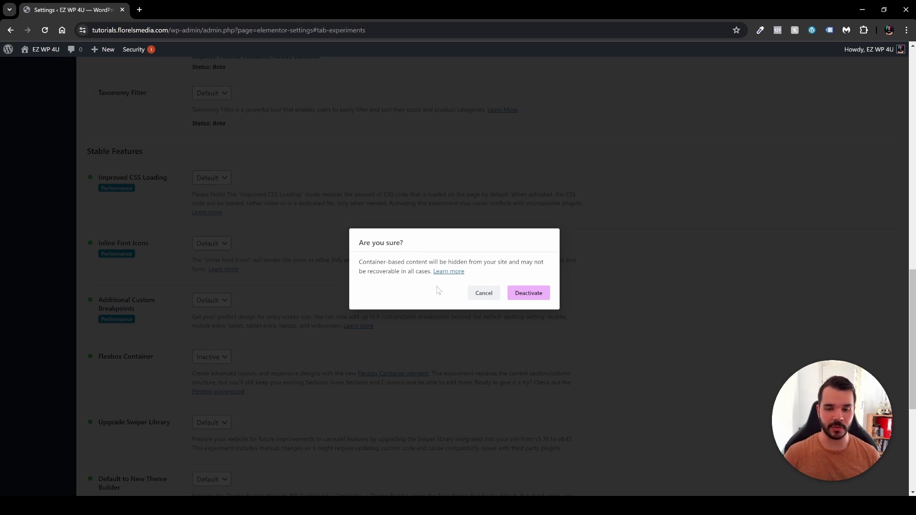
{"action": "left_click", "coordinate": [528, 295]}
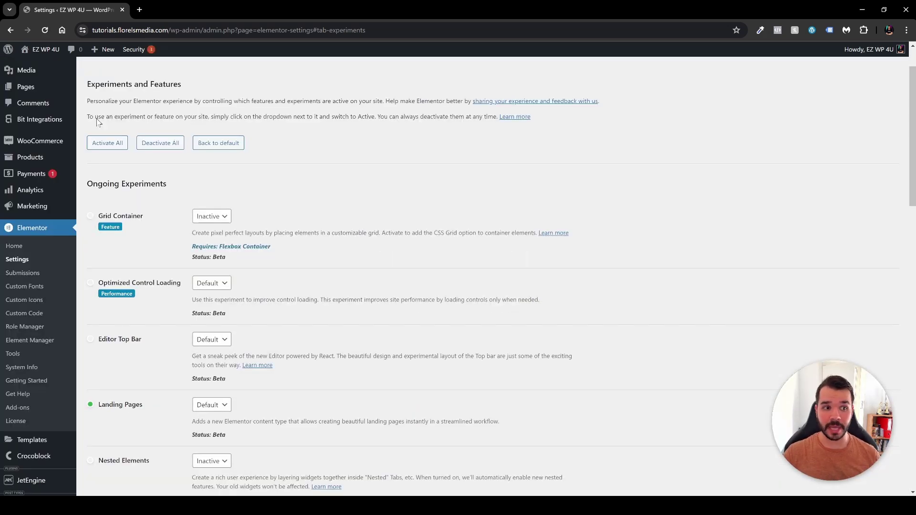
{"action": "left_click", "coordinate": [34, 88]}
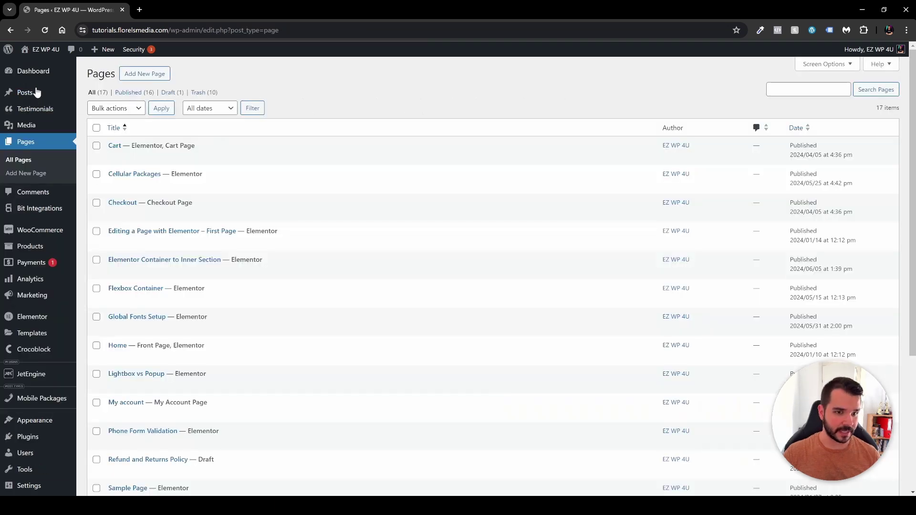
- Edit 'Elementor Container to Inner Section' and add a one-column section holding a two-column Inner Section
{"action": "mouse_move", "coordinate": [115, 263]}
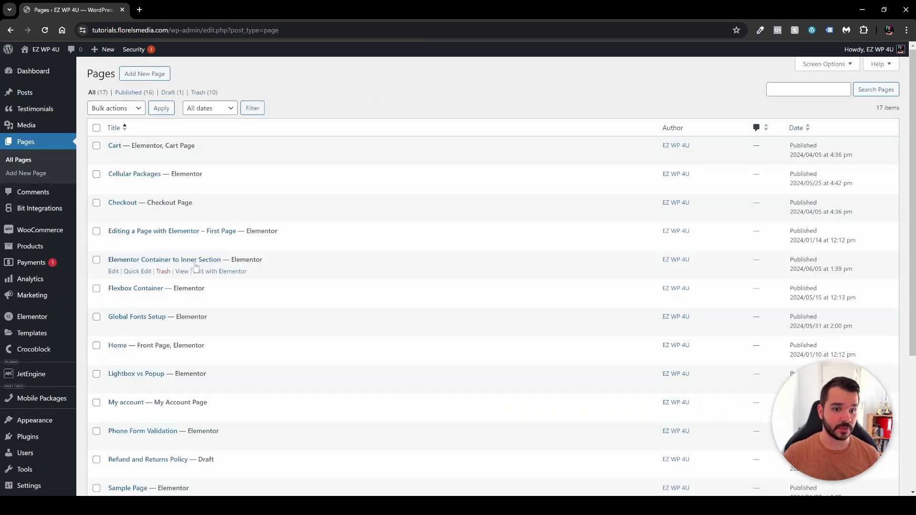
{"action": "left_click", "coordinate": [210, 272]}
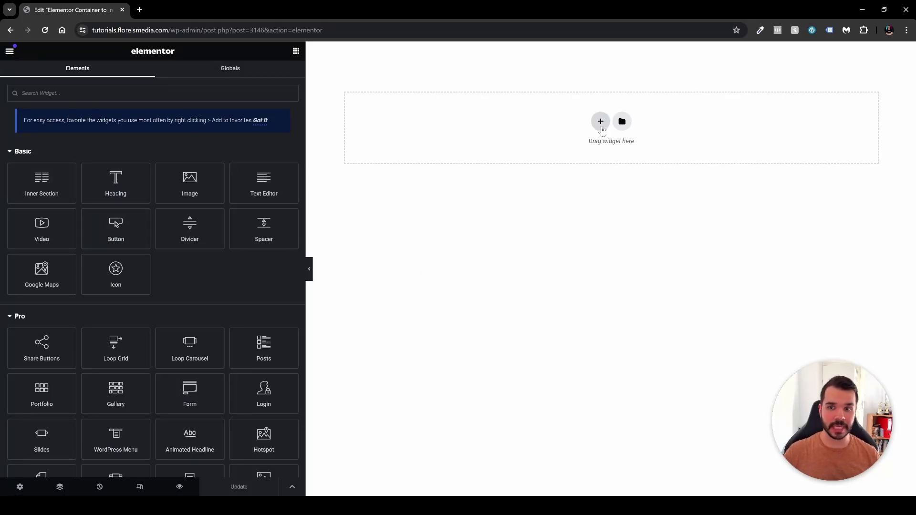
{"action": "left_click", "coordinate": [601, 123]}
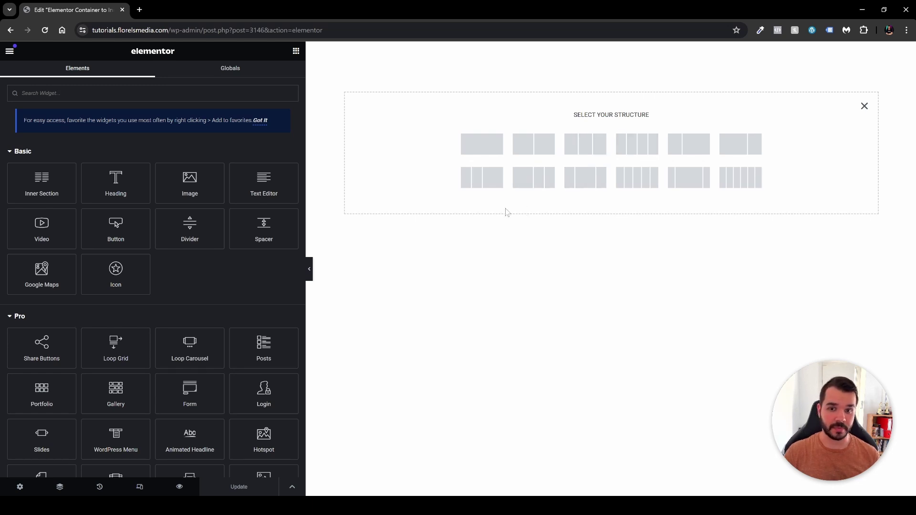
{"action": "left_click", "coordinate": [493, 152]}
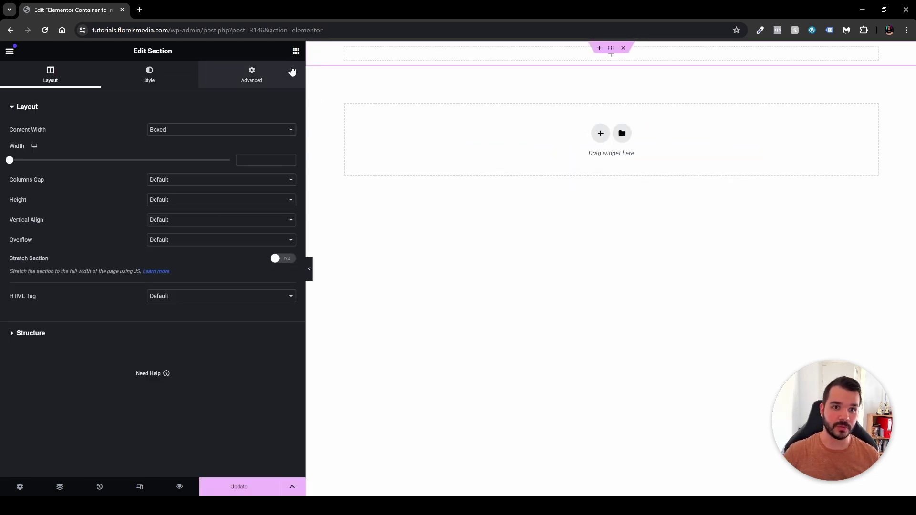
{"action": "left_click", "coordinate": [296, 51]}
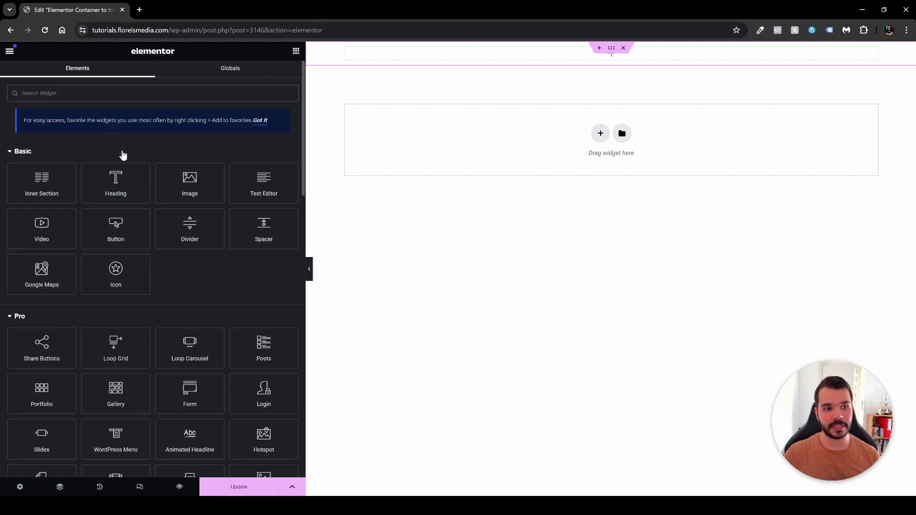
{"action": "left_click_drag", "start_coordinate": [44, 186], "coordinate": [484, 58]}
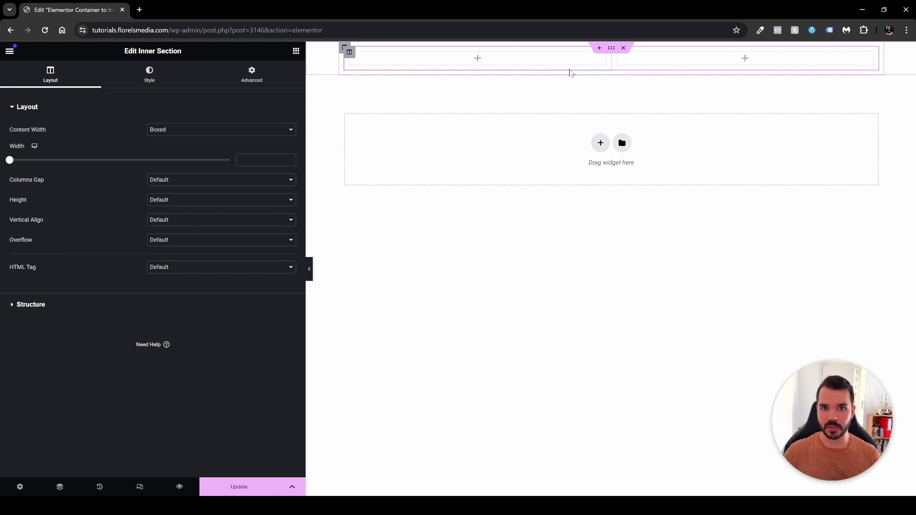
- Exit the Elementor editor without saving changes and return to the Pages list
{"action": "left_click", "coordinate": [12, 53]}
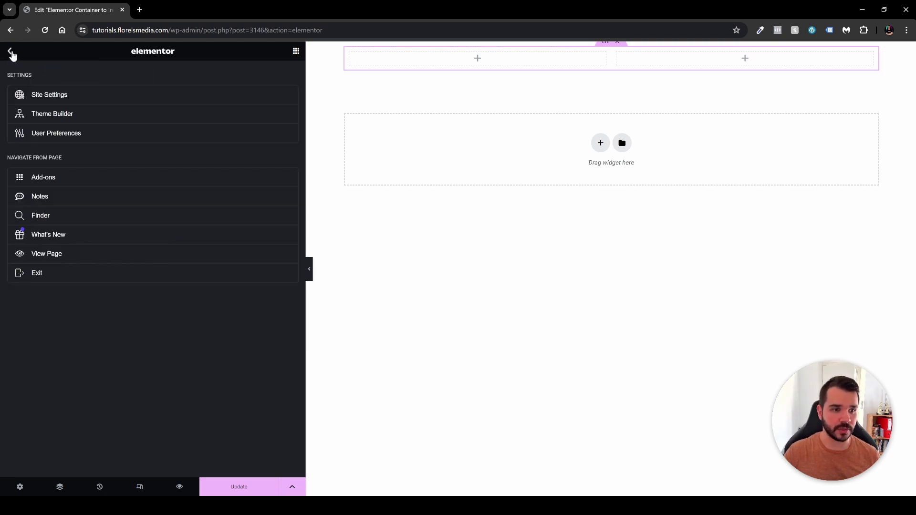
{"action": "left_click", "coordinate": [40, 275]}
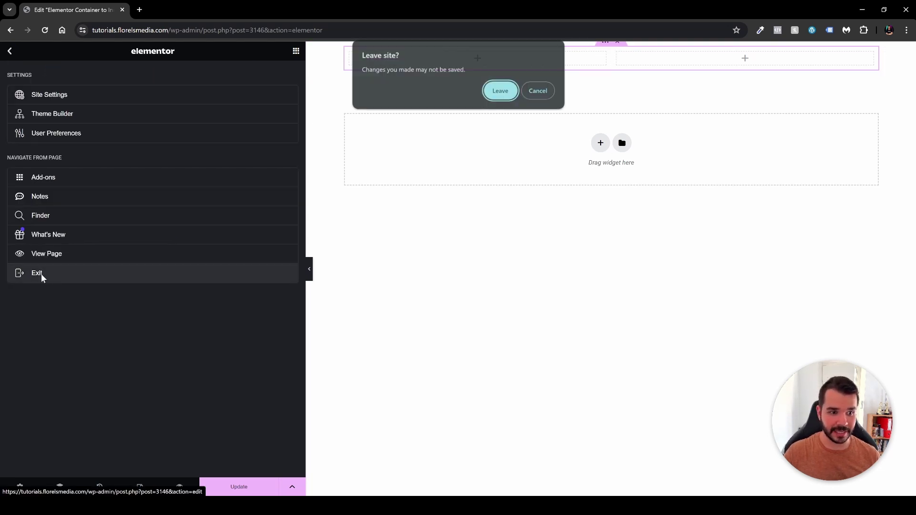
{"action": "left_click", "coordinate": [501, 92]}
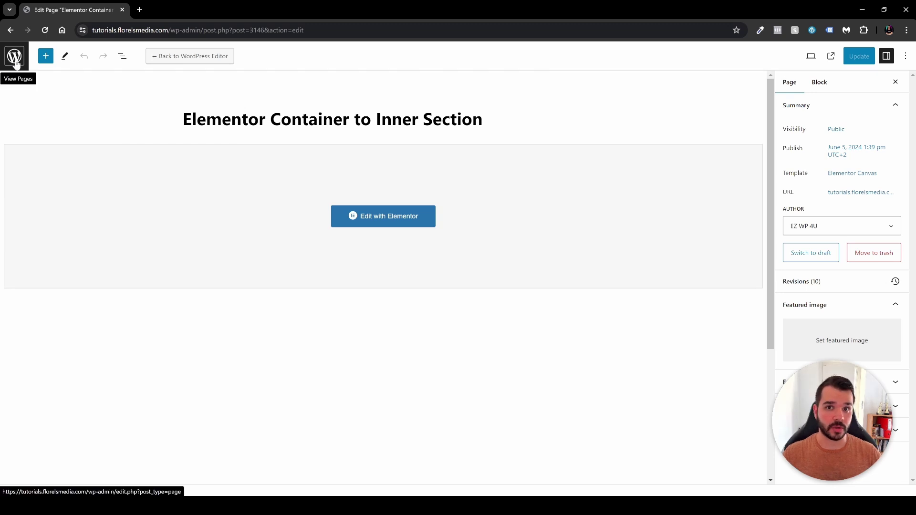
{"action": "left_click", "coordinate": [15, 58]}
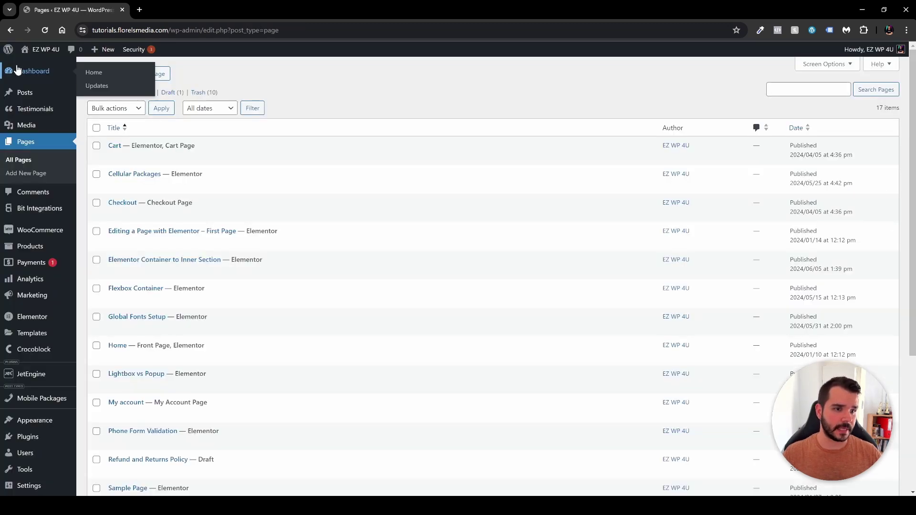
- Bring up Elementor Settings on the Features tab and scroll down to the experiments
{"action": "mouse_move", "coordinate": [42, 317]}
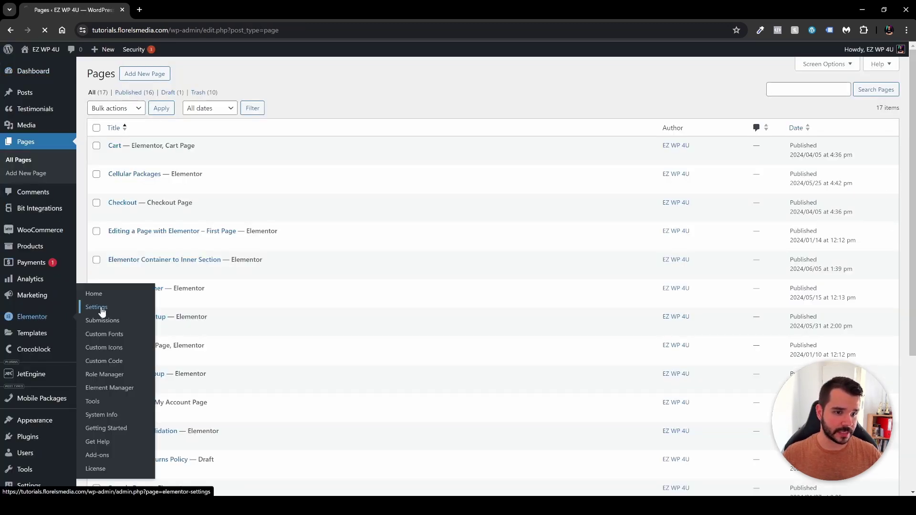
{"action": "left_click", "coordinate": [97, 309]}
{"action": "left_click", "coordinate": [240, 103]}
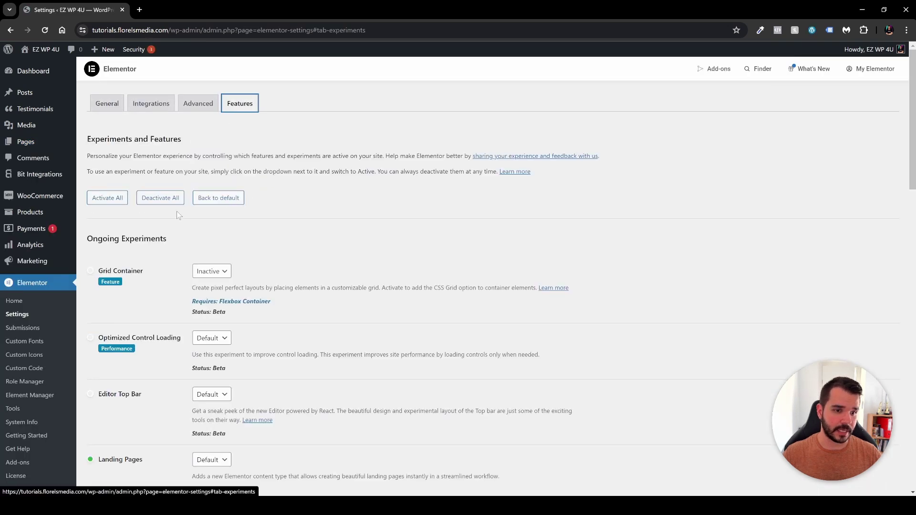
{"action": "scroll", "coordinate": [143, 191], "scroll_direction": "down", "scroll_amount": 3}
- Try Grid Container as Active, cancel the prerequisite prompt, then set Flexbox Container to Active
{"action": "left_click", "coordinate": [211, 129]}
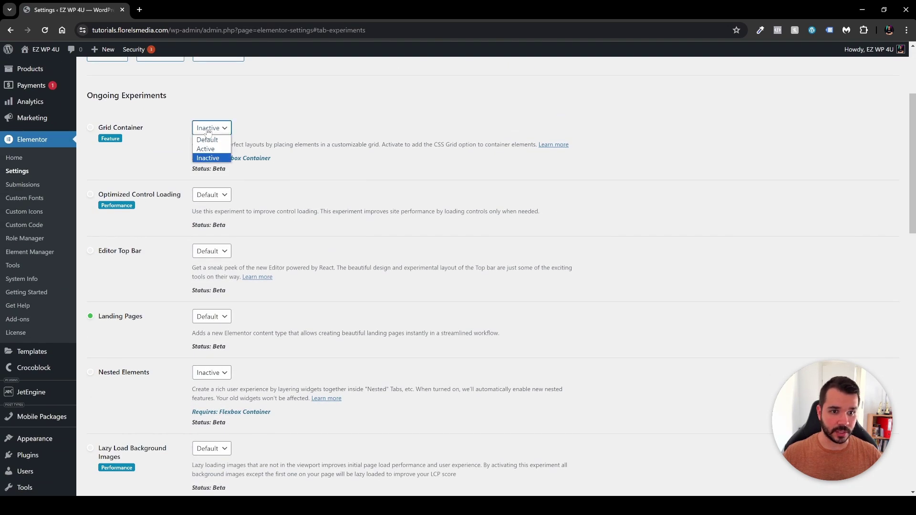
{"action": "left_click", "coordinate": [213, 149]}
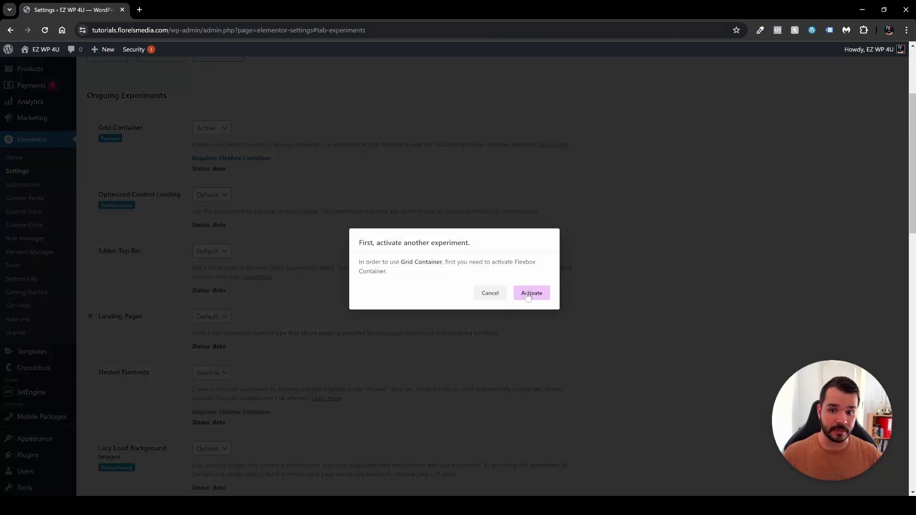
{"action": "left_click", "coordinate": [491, 294]}
{"action": "scroll", "coordinate": [158, 219], "scroll_direction": "down", "scroll_amount": 4}
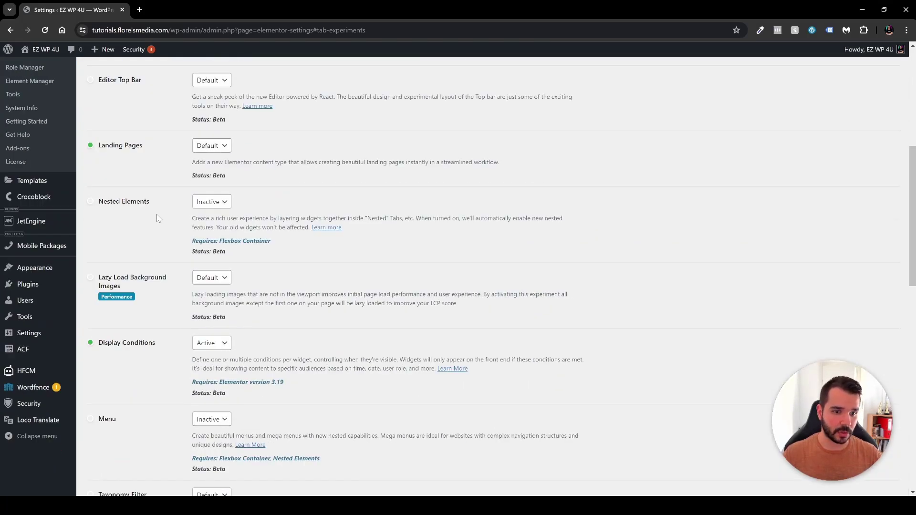
{"action": "scroll", "coordinate": [159, 218], "scroll_direction": "down", "scroll_amount": 10}
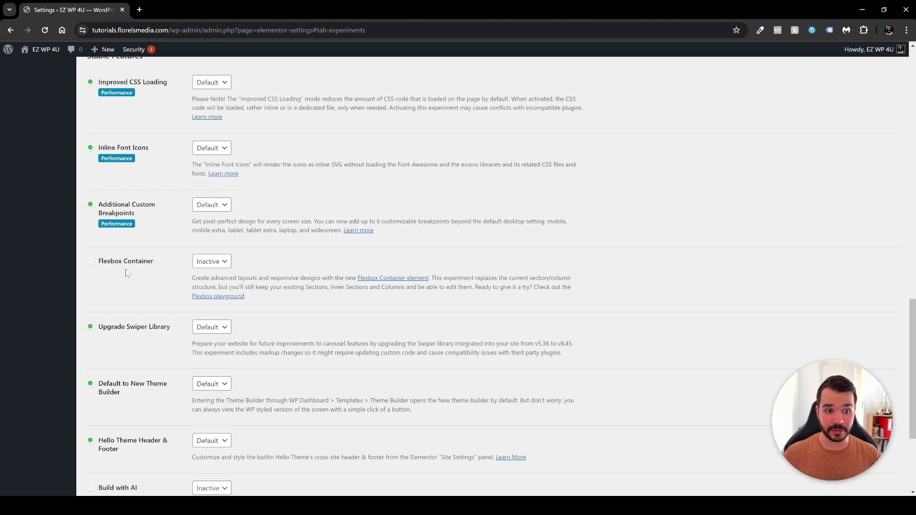
{"action": "left_click", "coordinate": [212, 263]}
{"action": "left_click", "coordinate": [215, 289]}
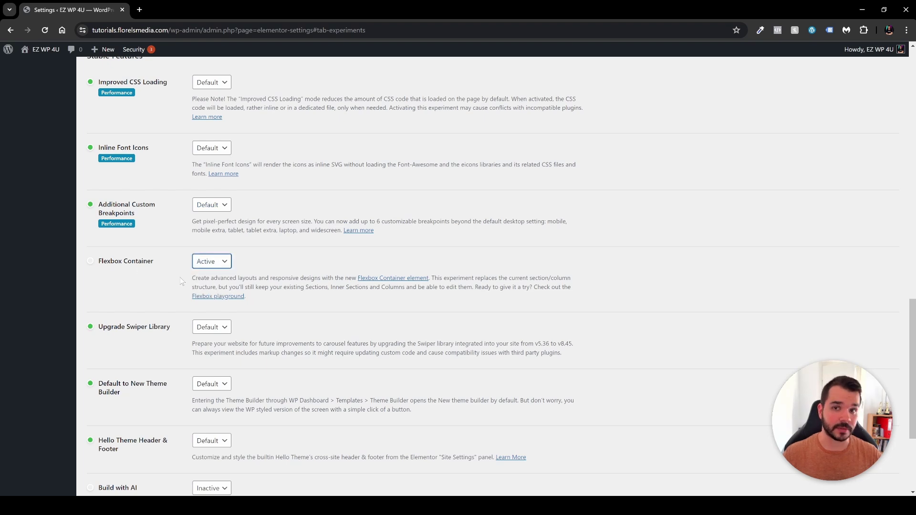
- Set Menu to Active and activate its required experiments, including Nested Elements
{"action": "scroll", "coordinate": [170, 282], "scroll_direction": "up", "scroll_amount": 8}
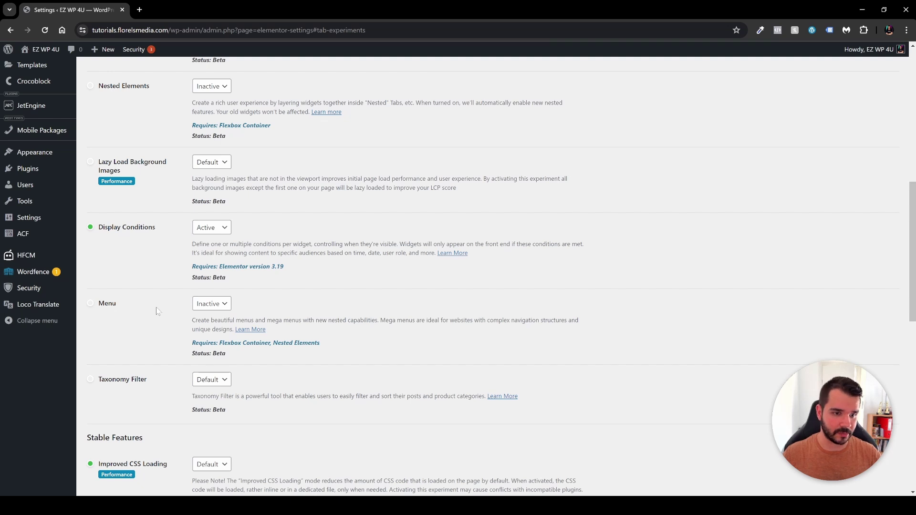
{"action": "left_click", "coordinate": [212, 303]}
{"action": "left_click", "coordinate": [204, 323]}
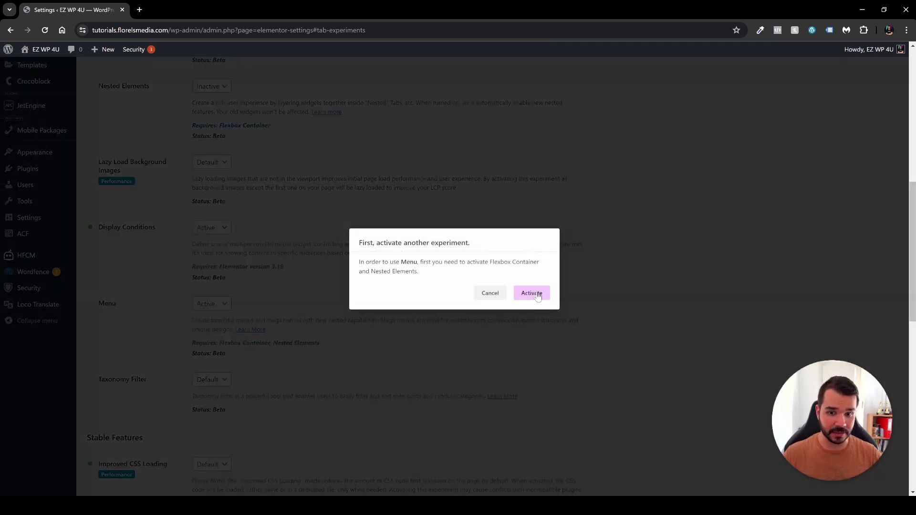
{"action": "left_click", "coordinate": [531, 293]}
- Switch Grid Container to Active and click Save Changes at the bottom of the Features tab
{"action": "scroll", "coordinate": [167, 303], "scroll_direction": "down", "scroll_amount": 1}
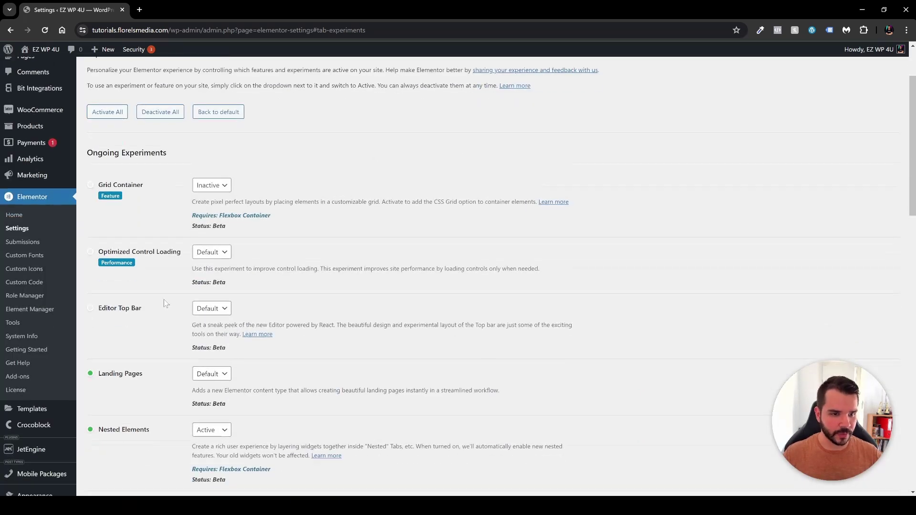
{"action": "scroll", "coordinate": [165, 299], "scroll_direction": "down", "scroll_amount": 5}
{"action": "scroll", "coordinate": [164, 286], "scroll_direction": "up", "scroll_amount": 2}
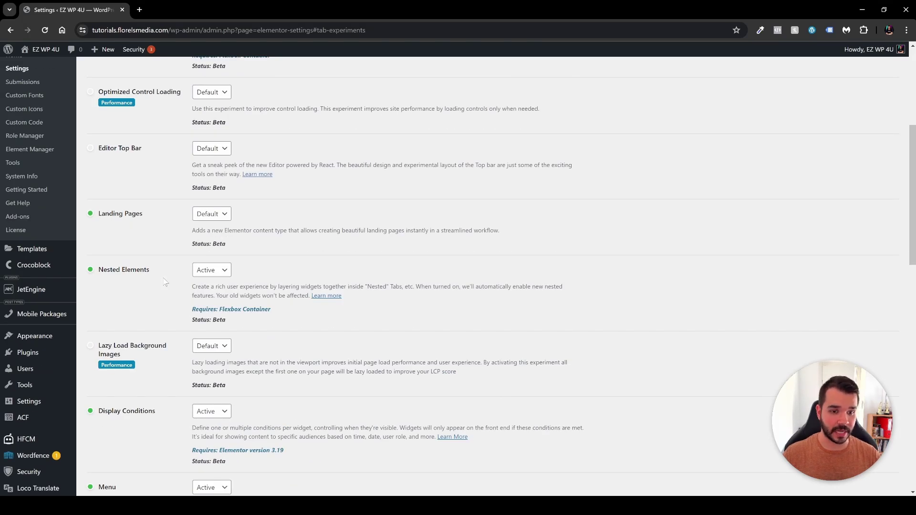
{"action": "scroll", "coordinate": [166, 284], "scroll_direction": "down", "scroll_amount": 2}
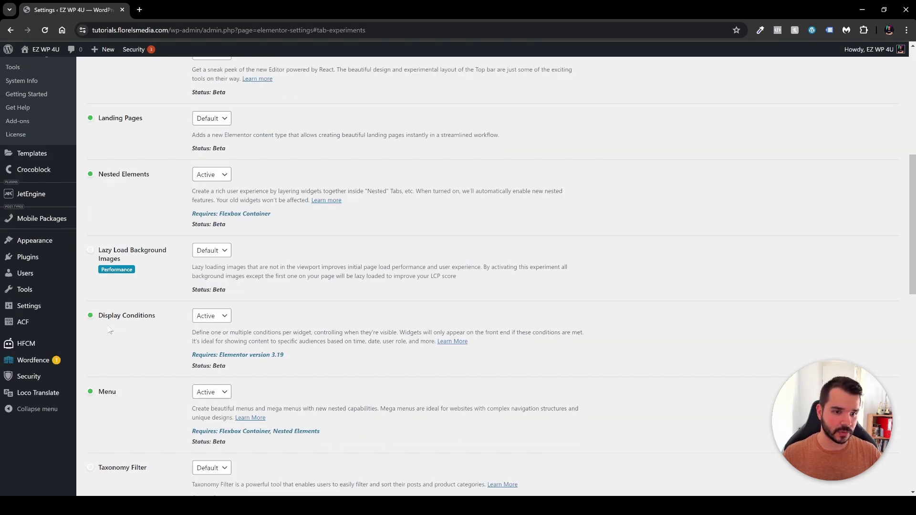
{"action": "scroll", "coordinate": [111, 329], "scroll_direction": "up", "scroll_amount": 6}
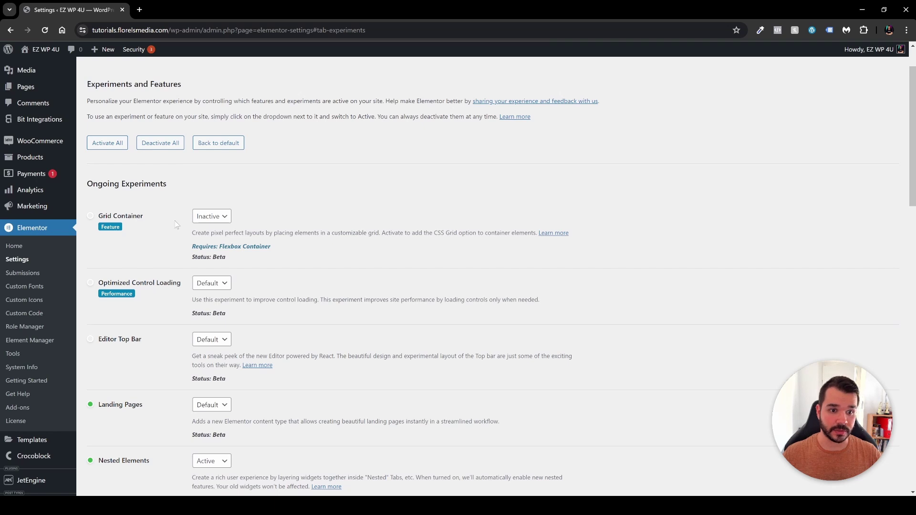
{"action": "left_click", "coordinate": [212, 216]}
{"action": "left_click", "coordinate": [206, 247]}
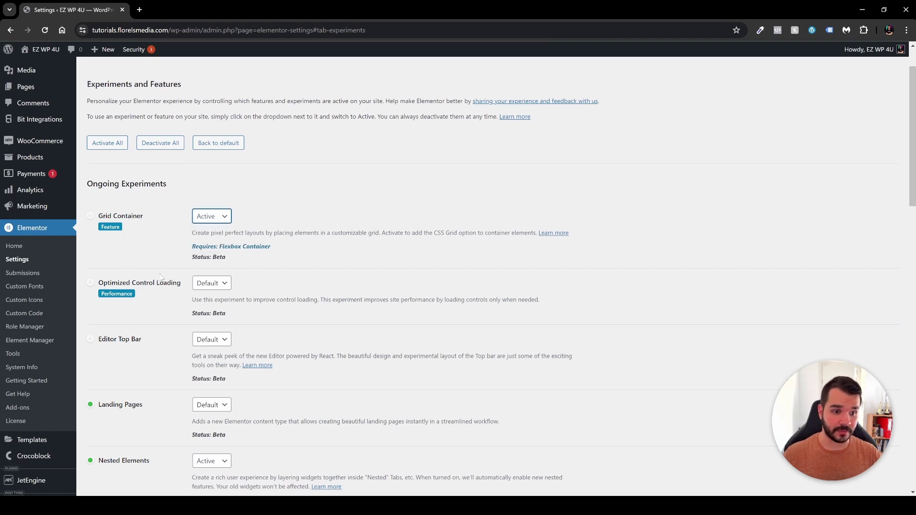
{"action": "scroll", "coordinate": [168, 252], "scroll_direction": "down", "scroll_amount": 2}
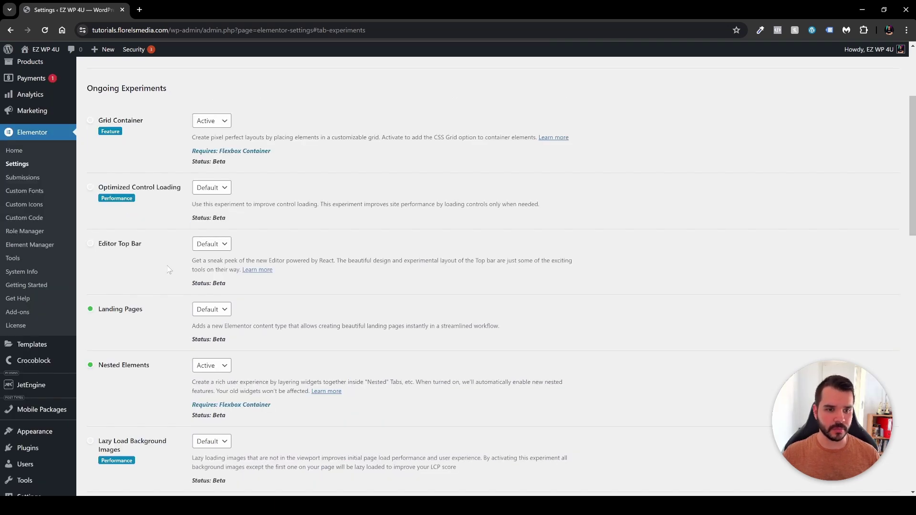
{"action": "scroll", "coordinate": [168, 270], "scroll_direction": "down", "scroll_amount": 10}
{"action": "left_click", "coordinate": [125, 446]}
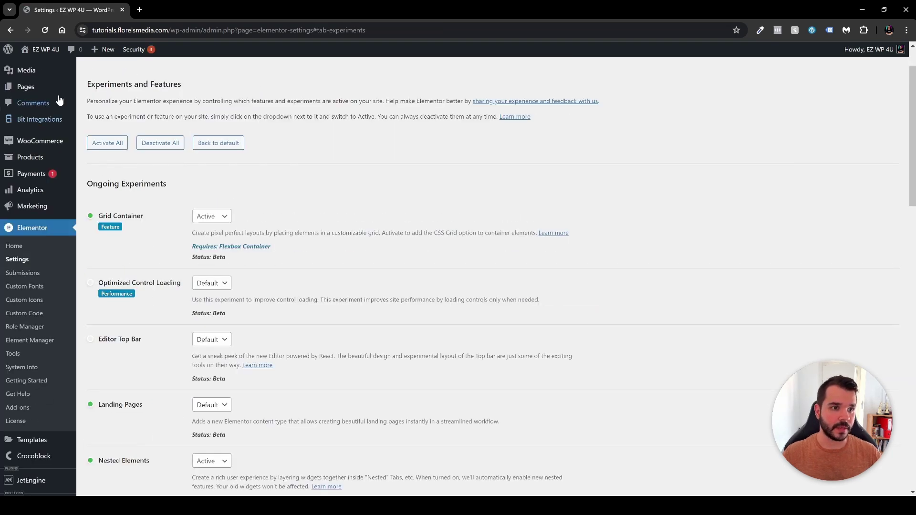
- Open All Pages in a new tab and edit 'Elementor Container to Inner Section' with Elementor
{"action": "mouse_move", "coordinate": [42, 87]}
{"action": "left_click", "coordinate": [44, 89], "text": "ctrl+shift"}
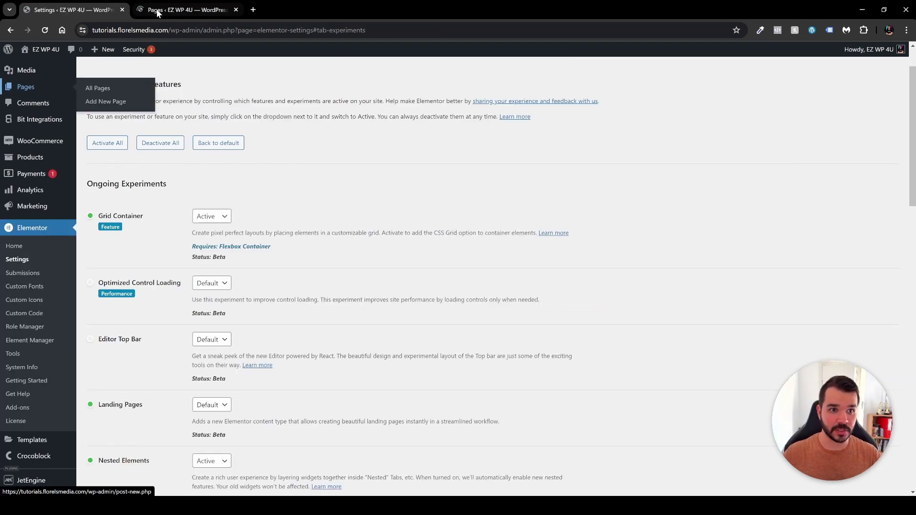
{"action": "left_click", "coordinate": [243, 274]}
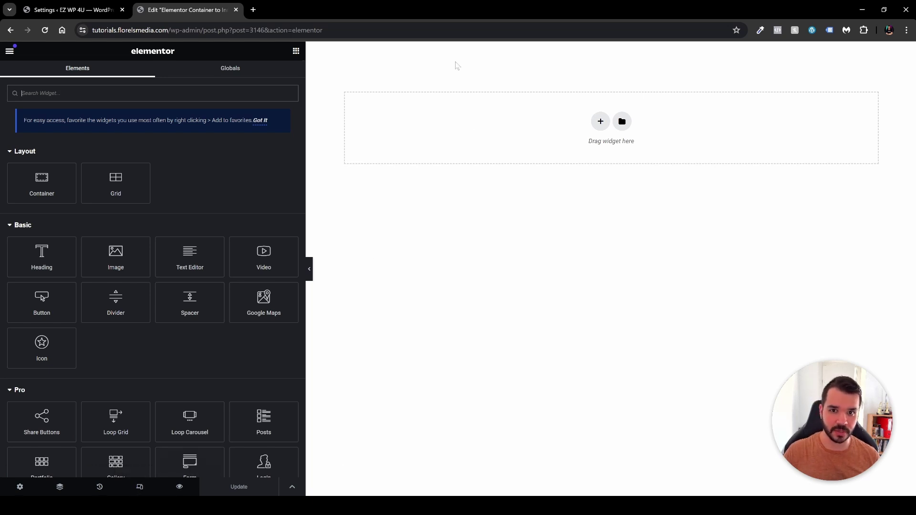
{"action": "left_click", "coordinate": [71, 14]}
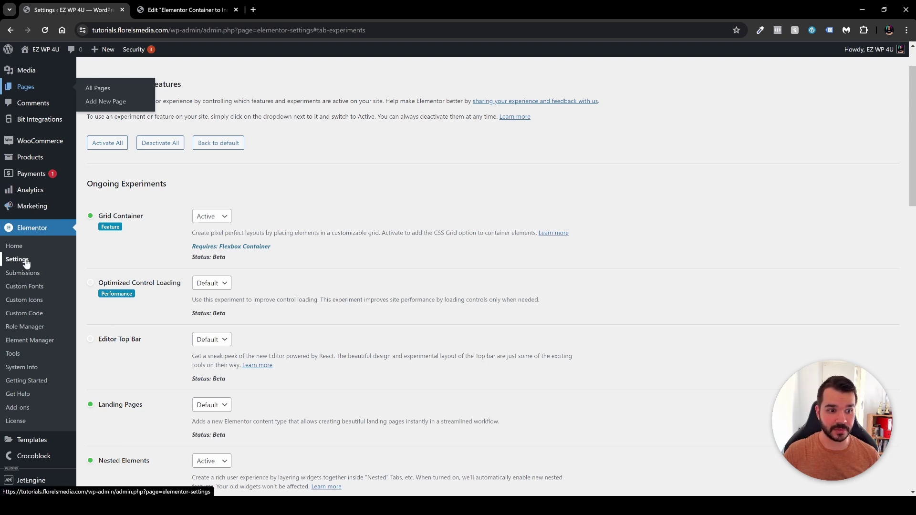
{"action": "key", "text": "ctrl+Tab"}
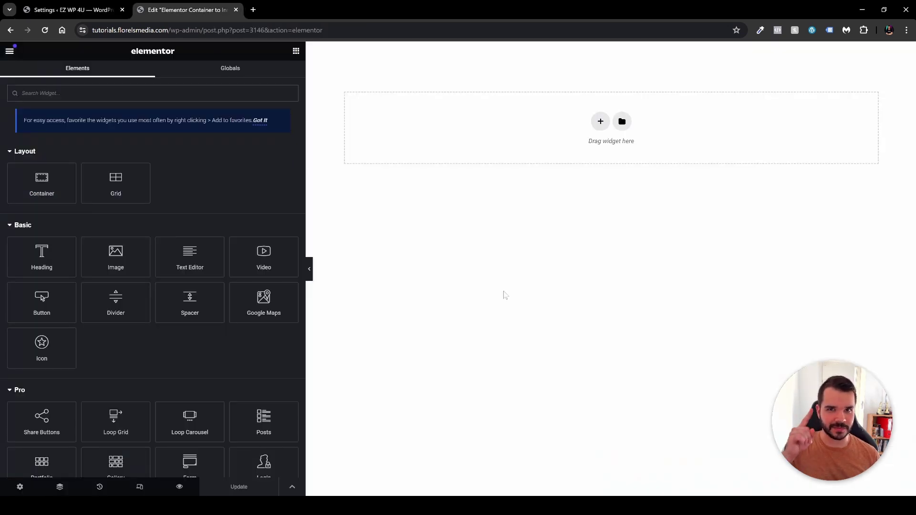